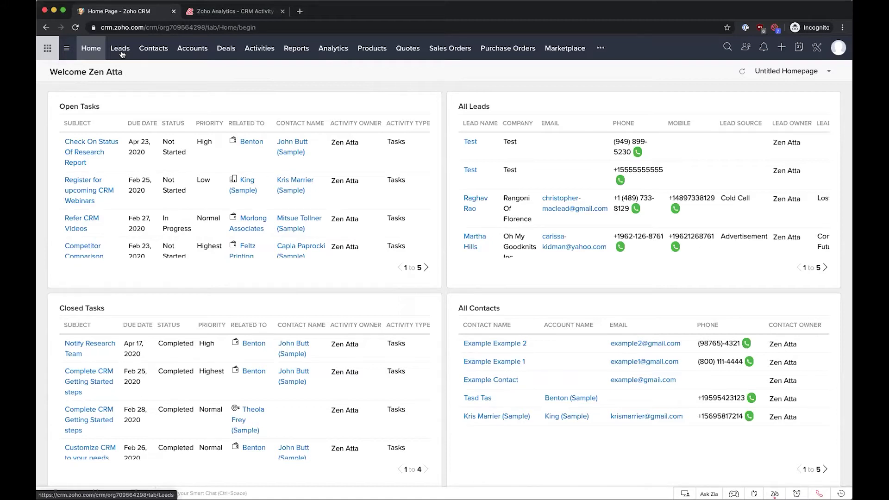
Browse the CRM Leads and Deals lists, then the Activities list showing All Calls
left_click(121, 50)
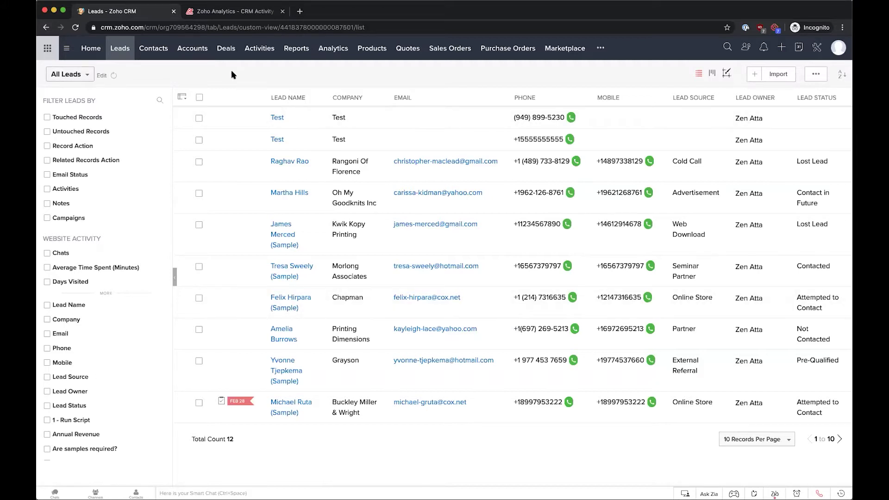
left_click(226, 48)
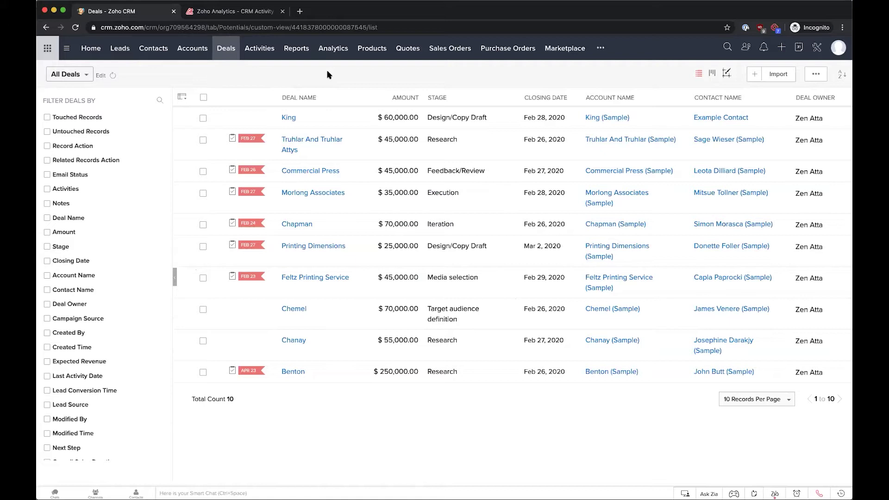
left_click(259, 48)
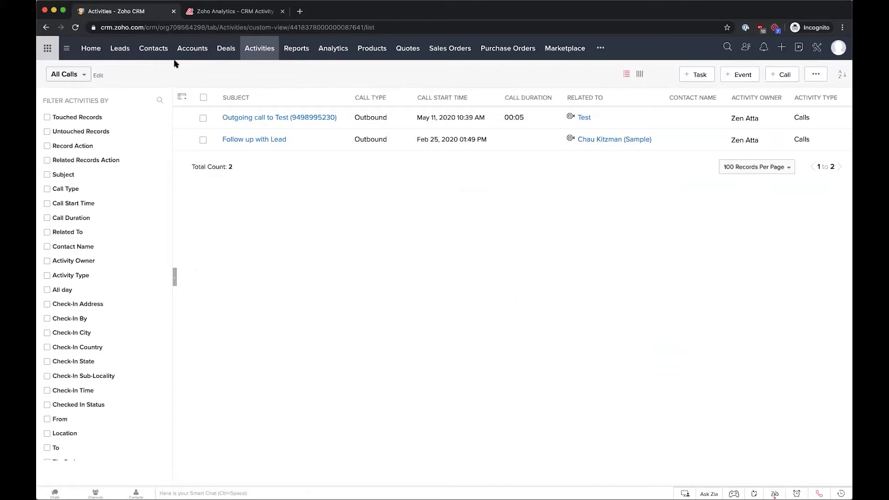
Bring up the CRM Activity Scoring dashboard showing lead 24, deal 50 and call 2 points
left_click(229, 11)
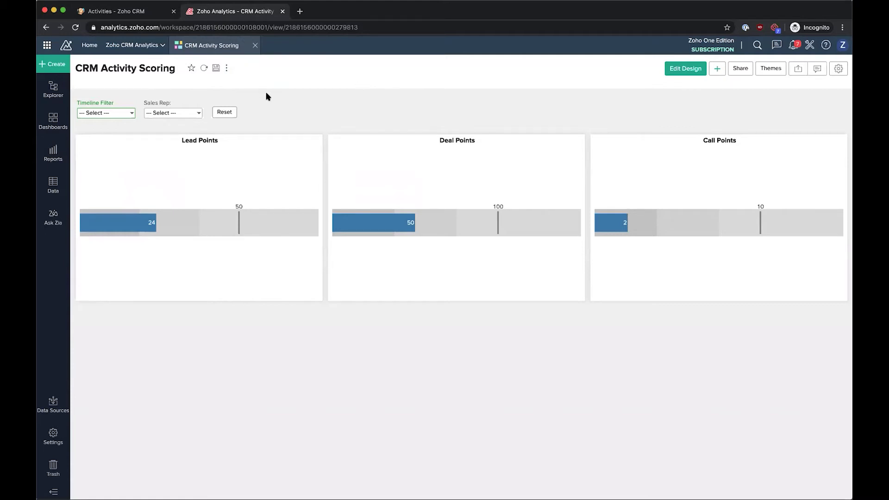
Compare the Lead Points and Deal Points gauges against the CRM leads and deals lists
left_click(121, 10)
left_click(119, 47)
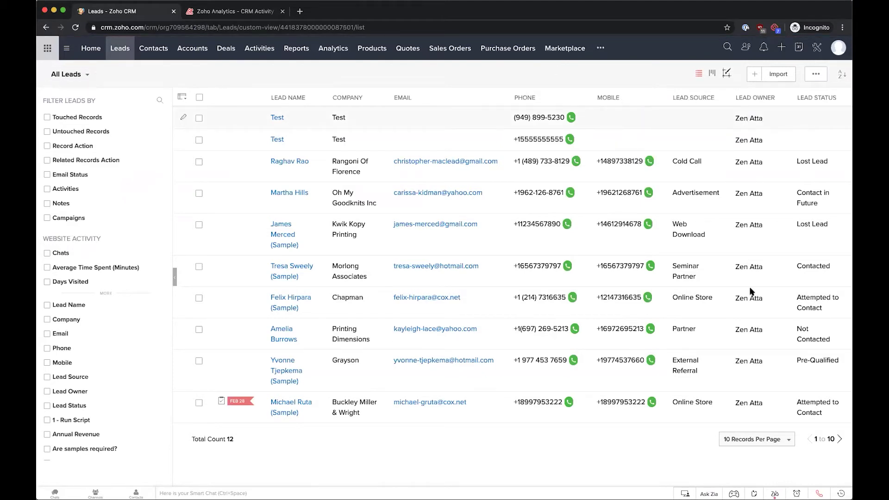
left_click(236, 11)
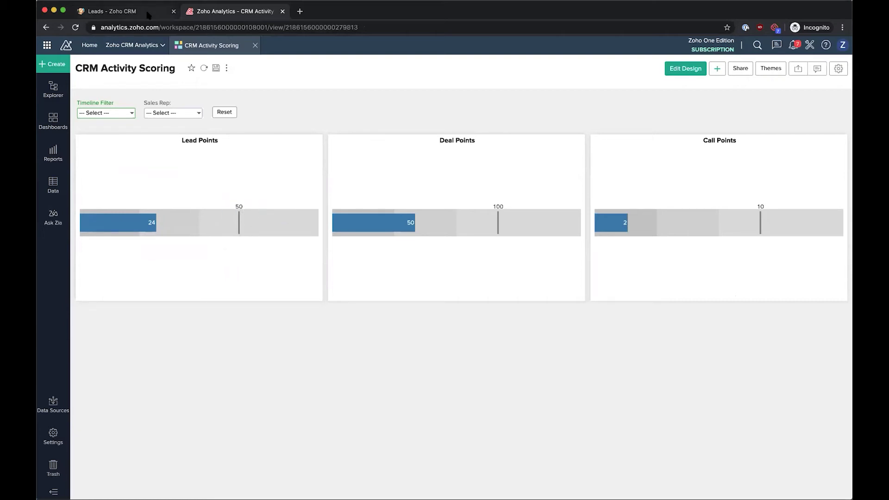
mouse_move(389, 222)
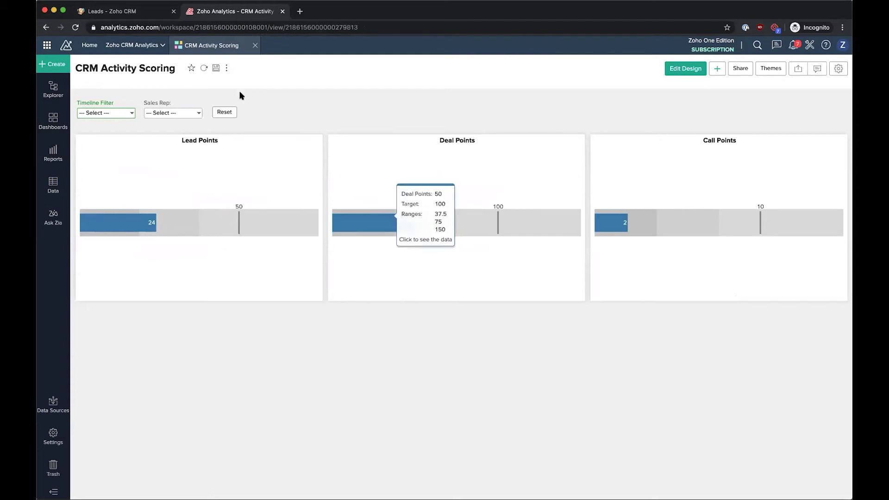
left_click(118, 11)
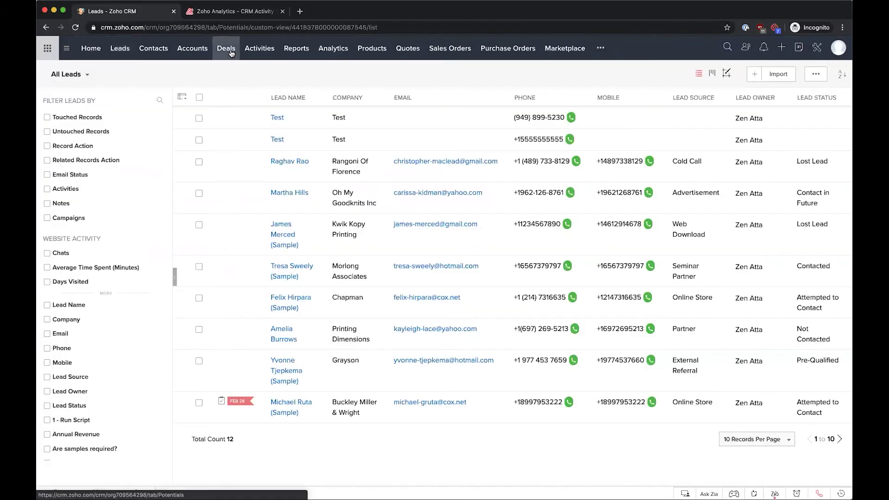
left_click(226, 48)
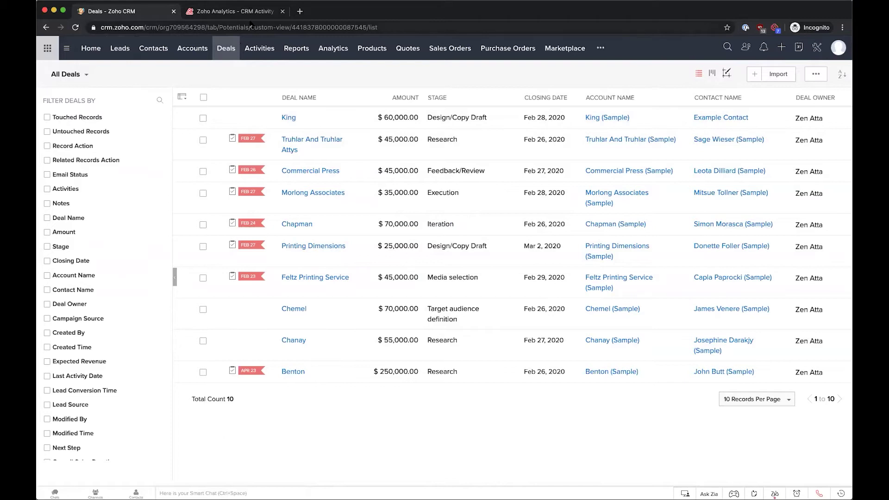
left_click(236, 11)
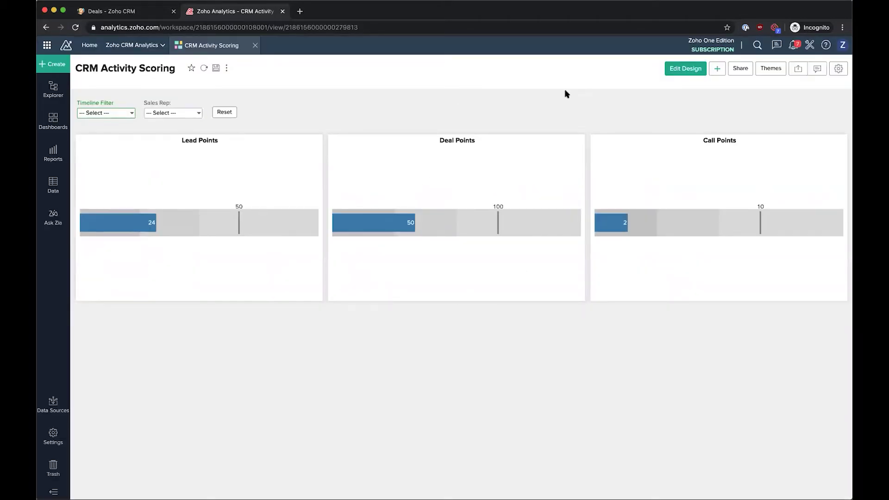
mouse_move(611, 222)
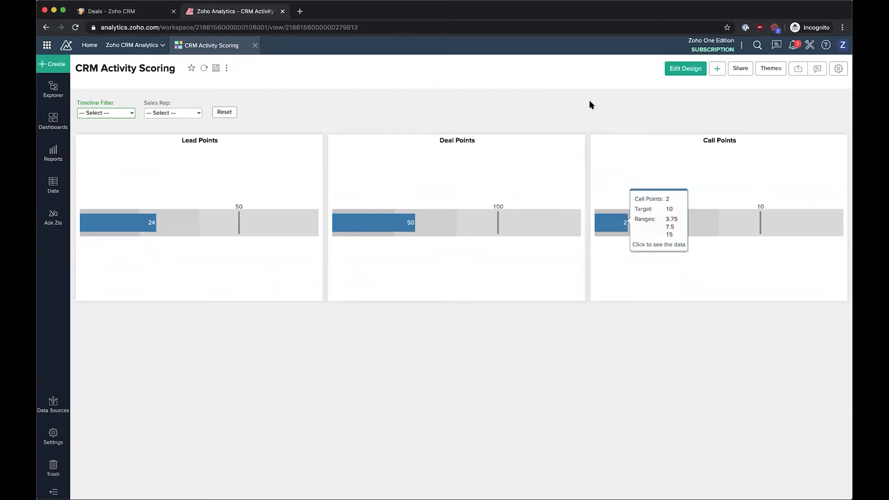
Compare the Call Points gauge against the CRM logged calls list, returning to CRM
left_click(142, 11)
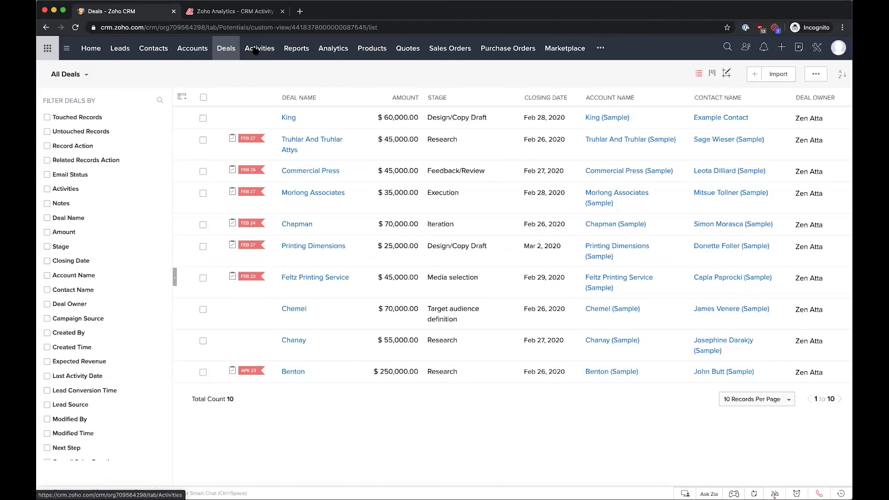
left_click(260, 47)
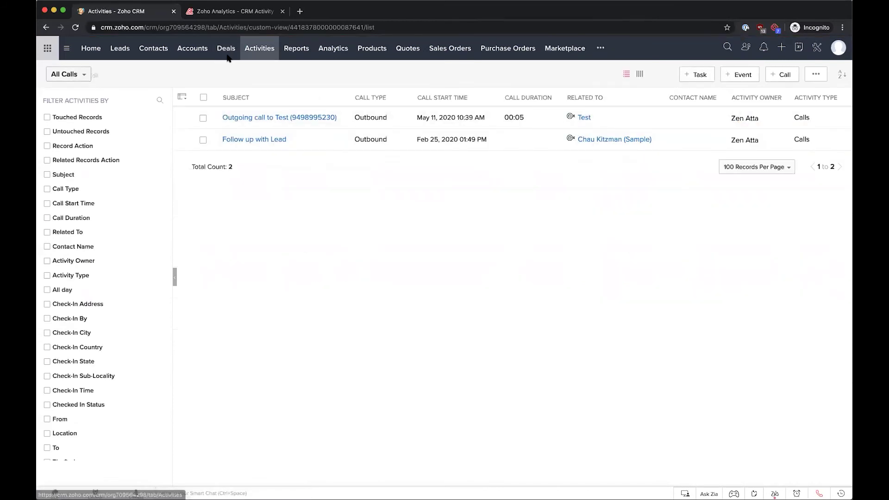
left_click(230, 11)
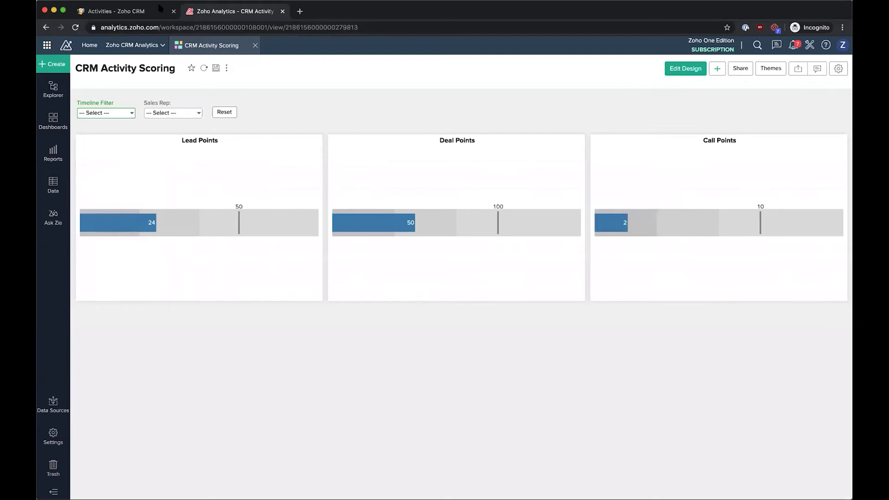
left_click(116, 11)
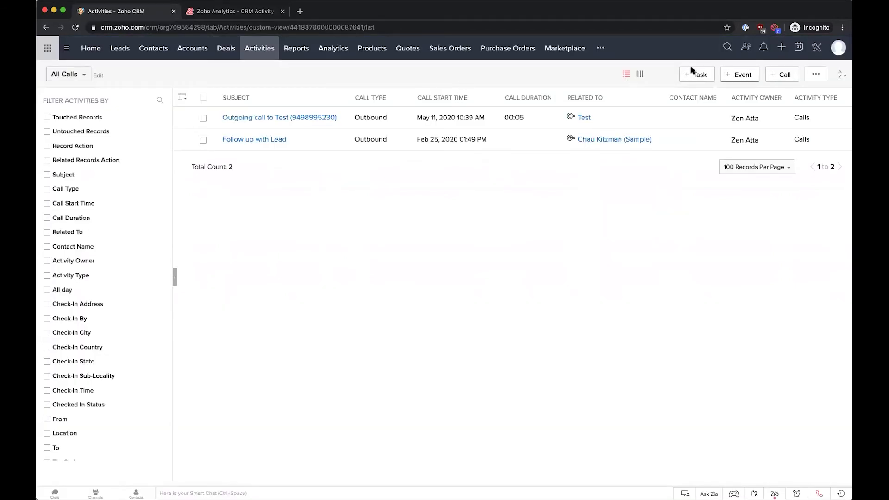
Create deal 'Example Deal - Analytics' for Benton (Sample) closing May 28, 2020 and save it
left_click(226, 48)
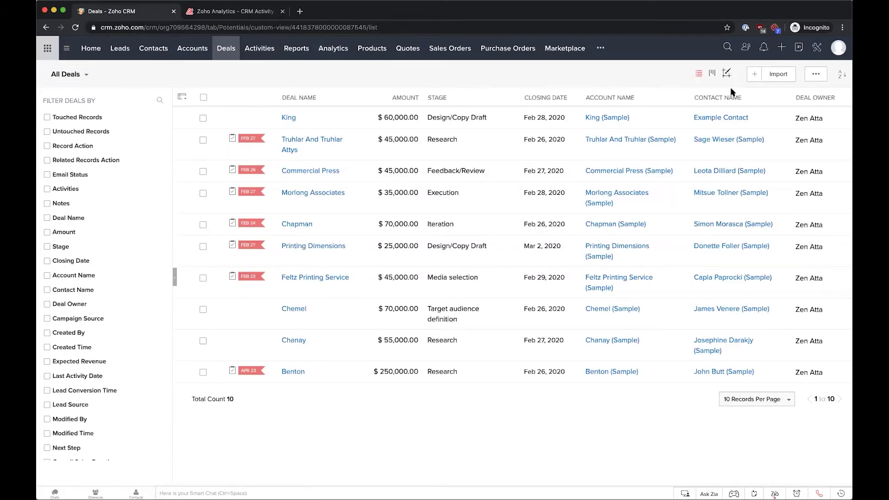
left_click(754, 75)
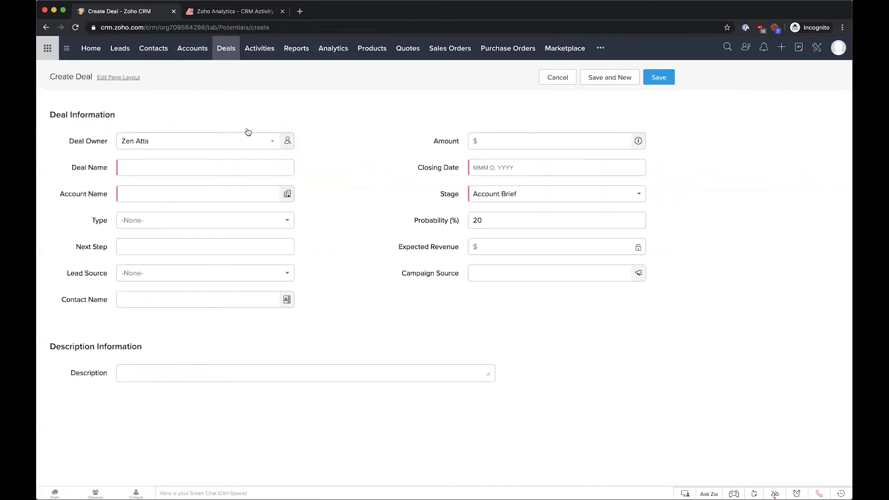
left_click(193, 168)
type("Exam")
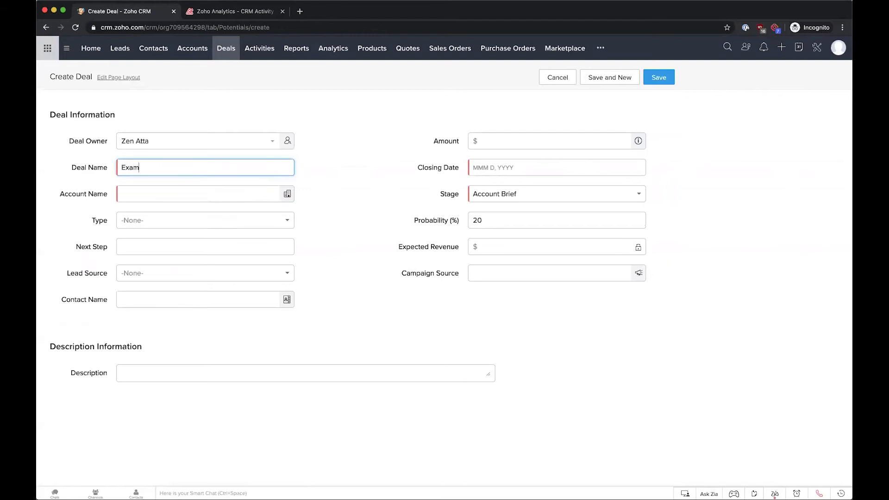
type("ple Deal - Analytics")
left_click(178, 193)
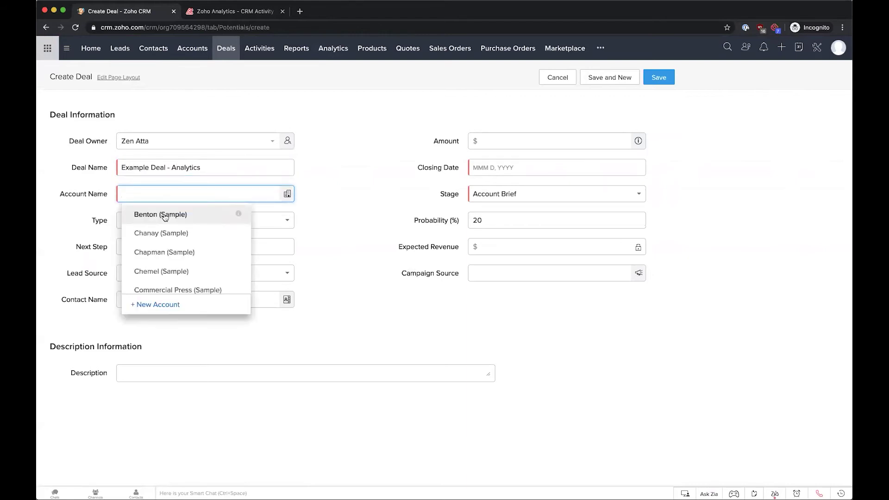
left_click(167, 212)
left_click(540, 167)
left_click(518, 265)
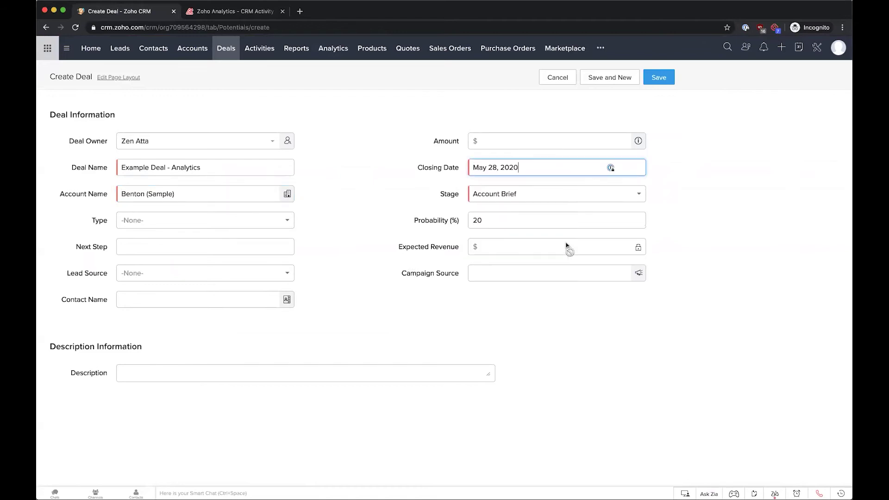
left_click(655, 82)
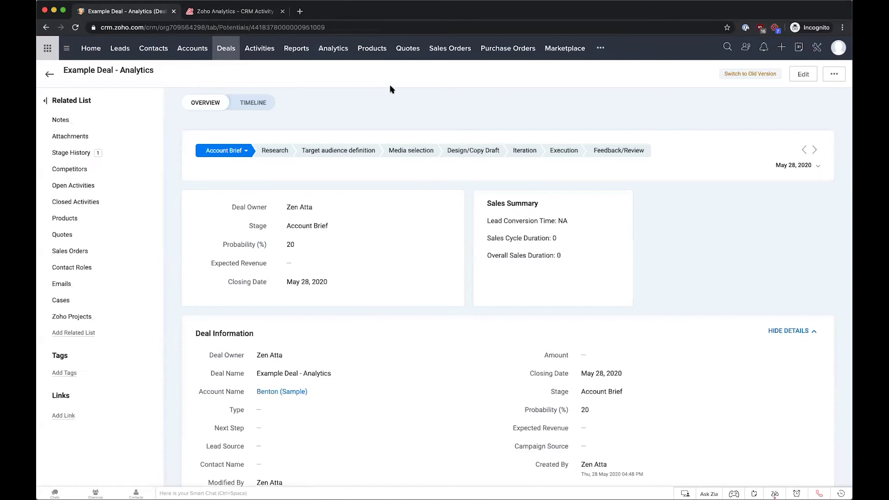
left_click(238, 11)
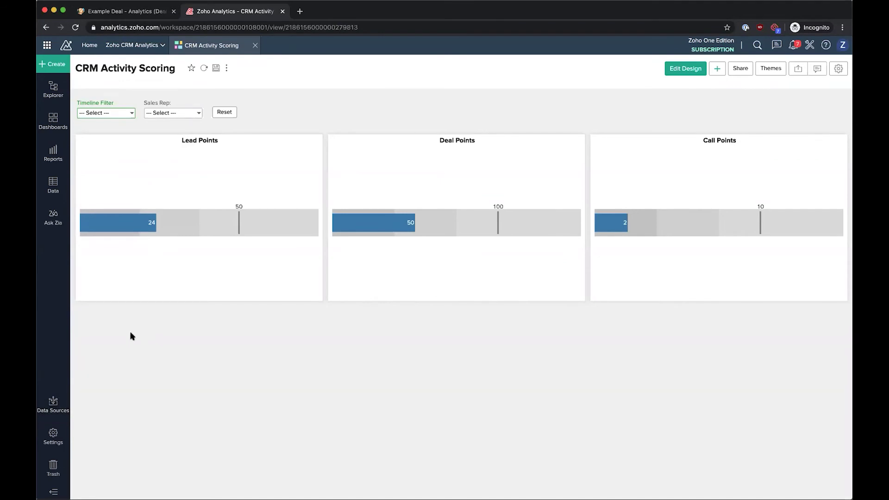
Start a fresh Sync Now of the Zoho CRM data source from the workspace Data Sources
left_click(47, 406)
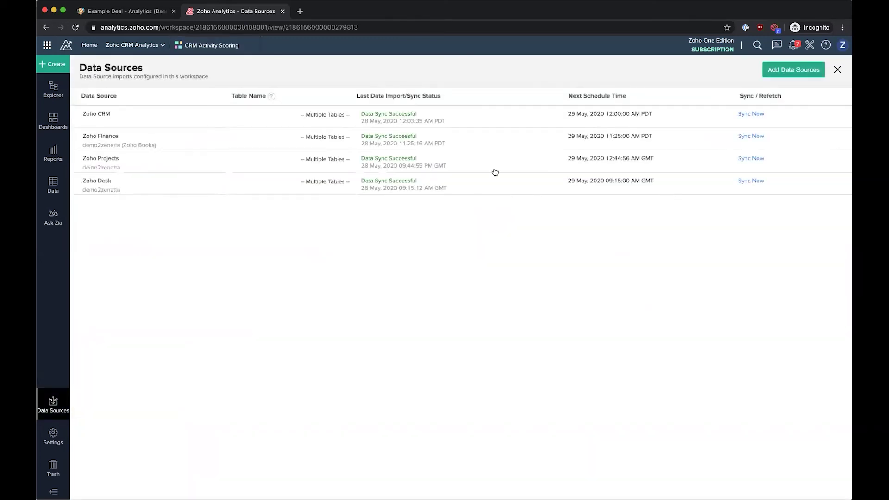
left_click(754, 114)
Reload the CRM Activity Scoring dashboard so the gauges redraw with synced data
left_click(212, 46)
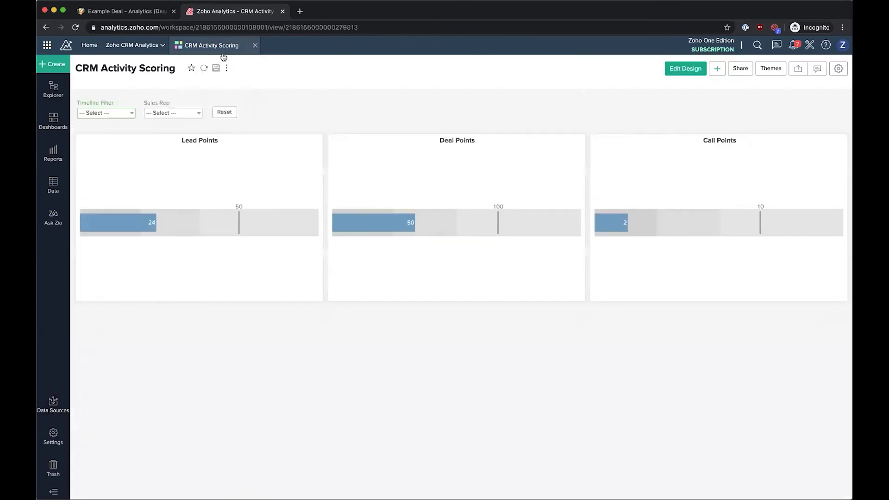
left_click(203, 68)
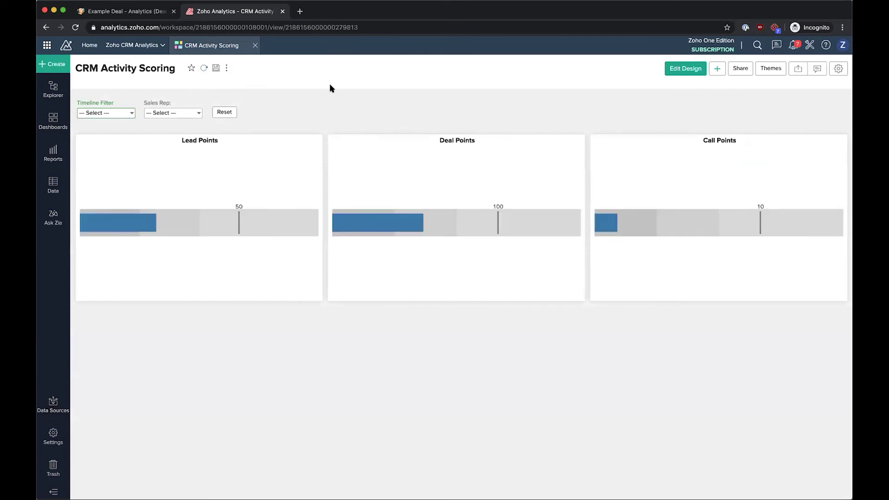